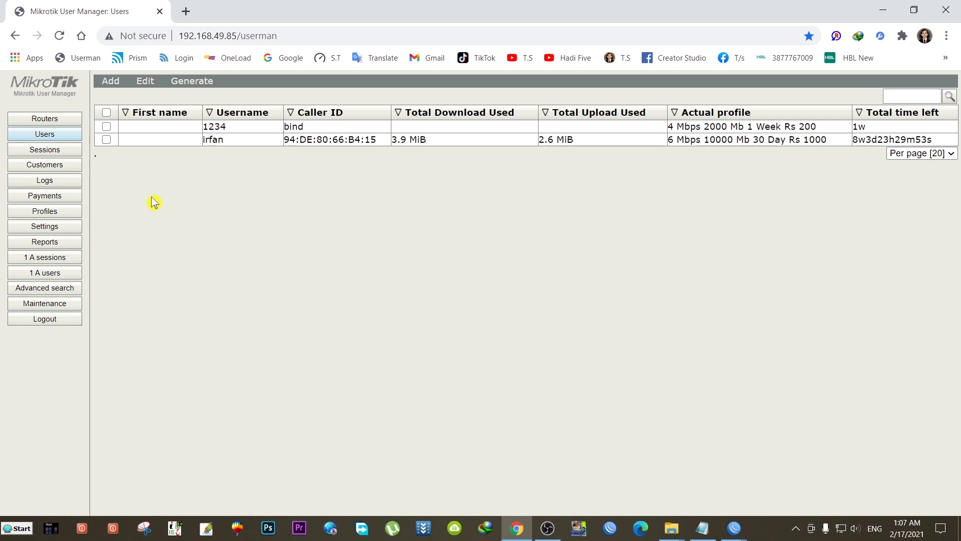
- Open the Logs page, select all six login records, then cancel and deselect without deleting any
left_click(55, 185)
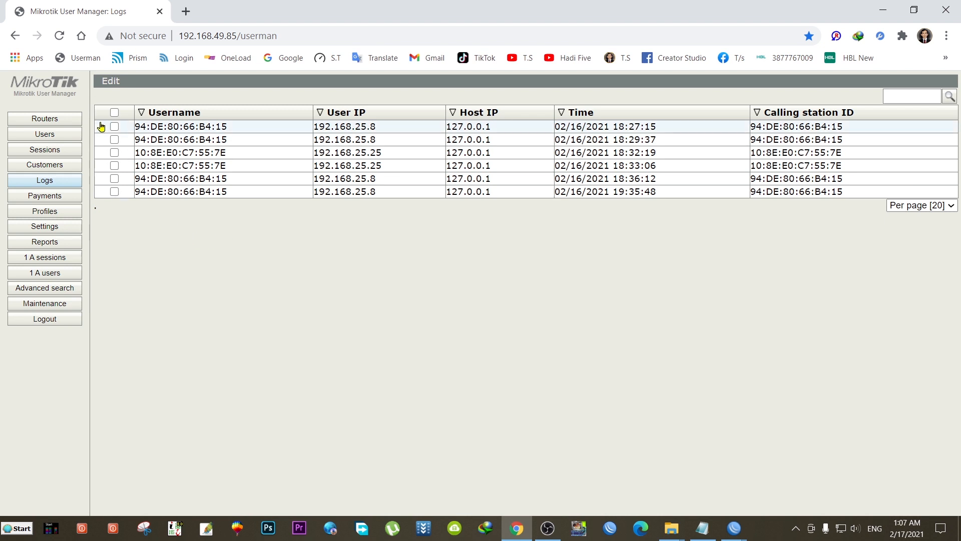
left_click(114, 112)
left_click(114, 86)
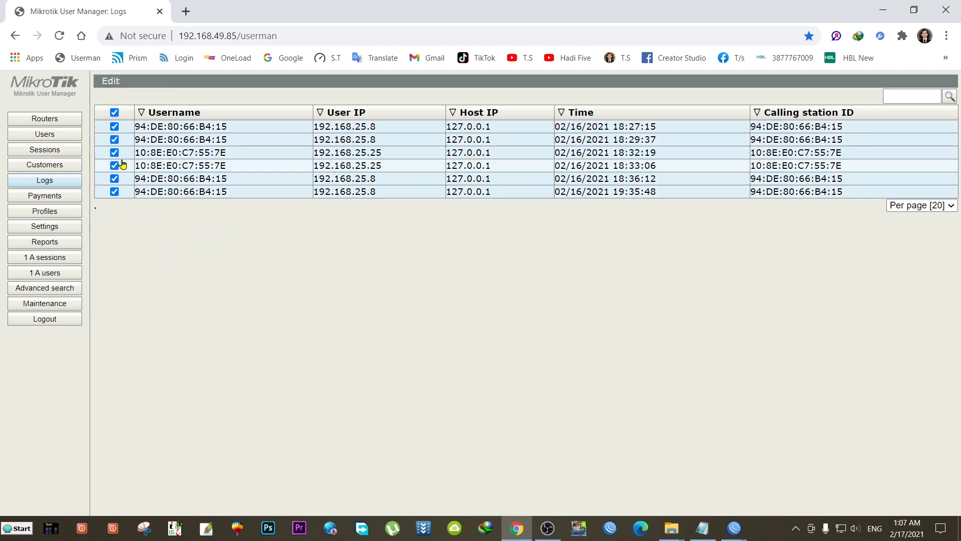
left_click(115, 112)
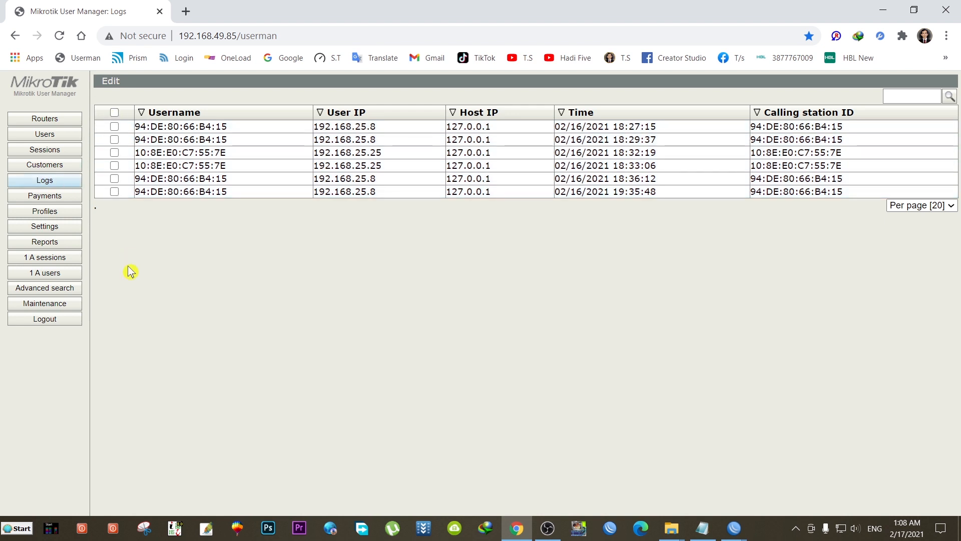
- Open Active sessions to see the single session from 192.168.25.24
left_click(54, 259)
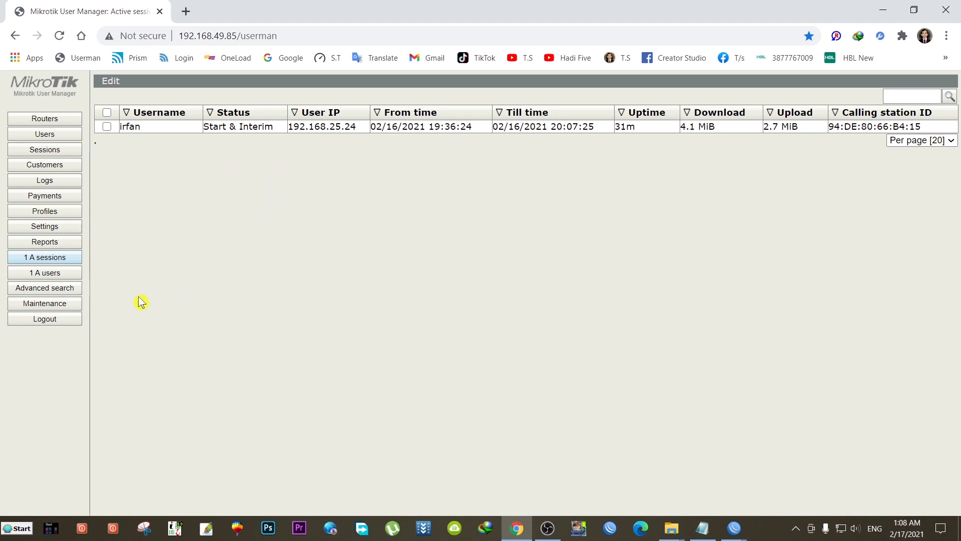
- Replace the Style logo text 'Mikrotik User Manager' with 'Irfan 3G Network' and save it
left_click(55, 228)
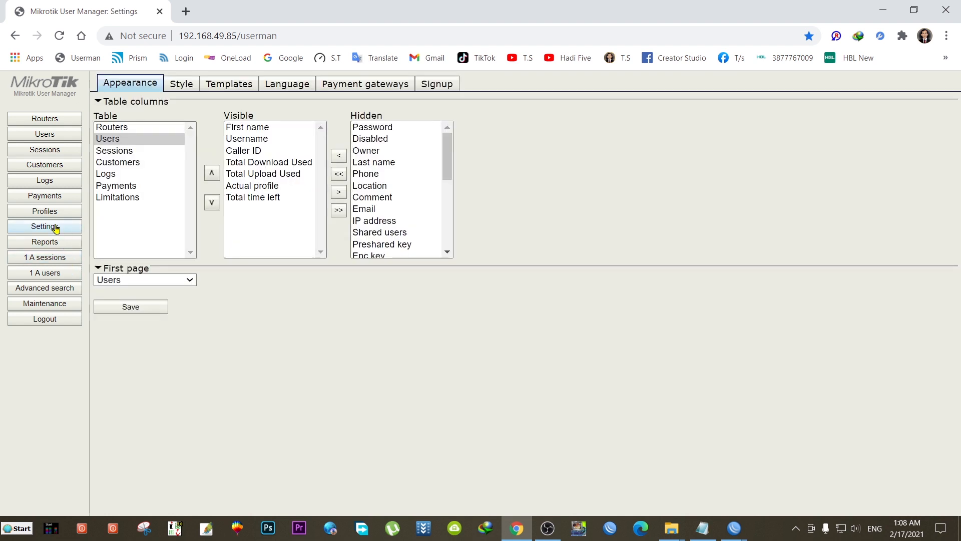
left_click(189, 86)
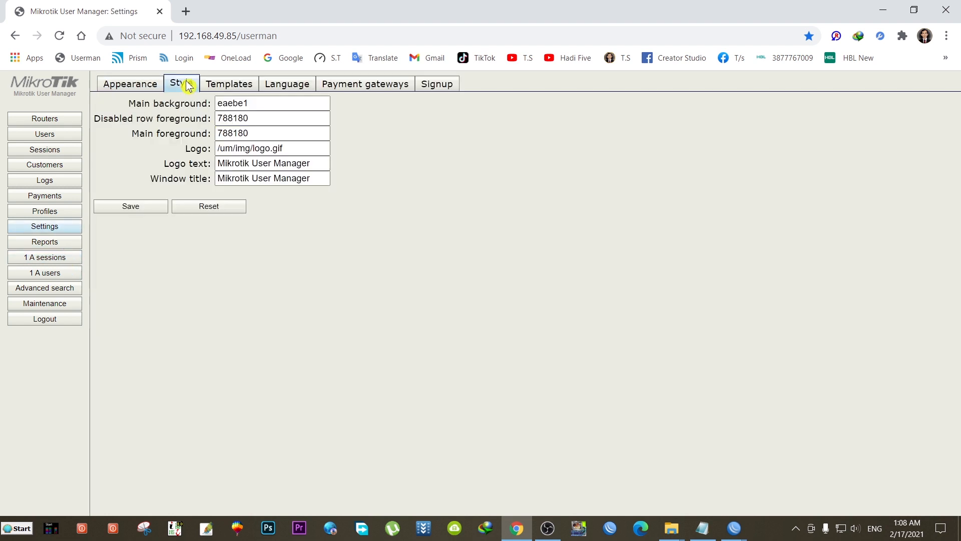
left_click_drag(316, 165, 185, 175)
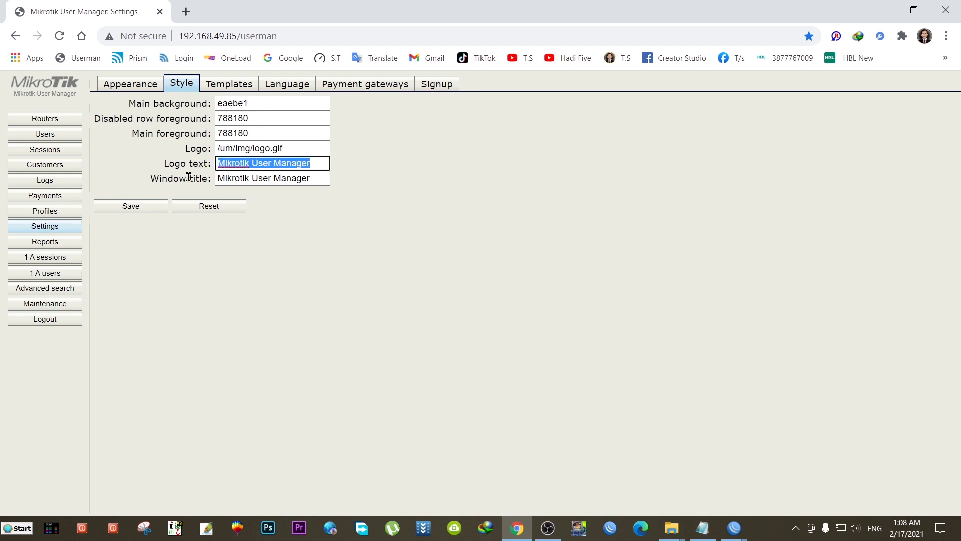
key("BackSpace")
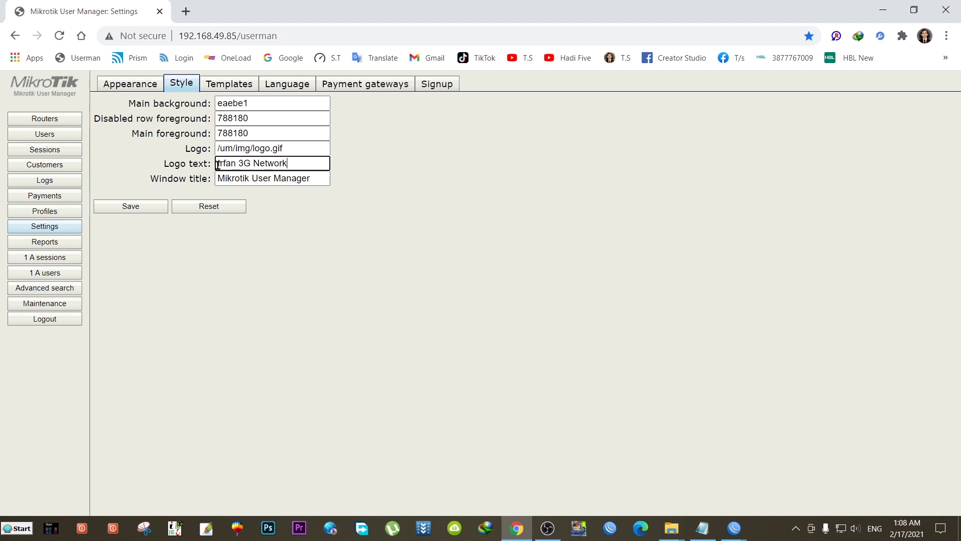
left_click(152, 209)
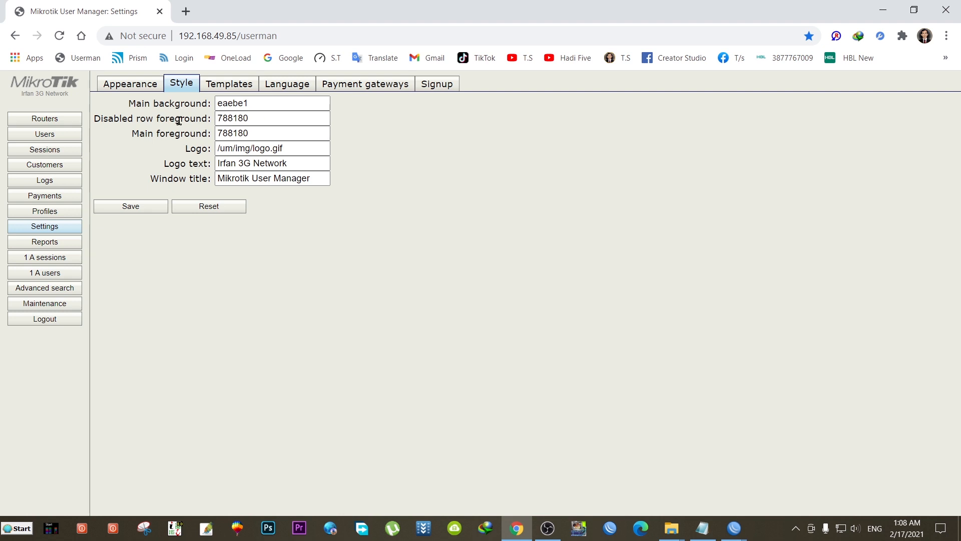
left_click(224, 84)
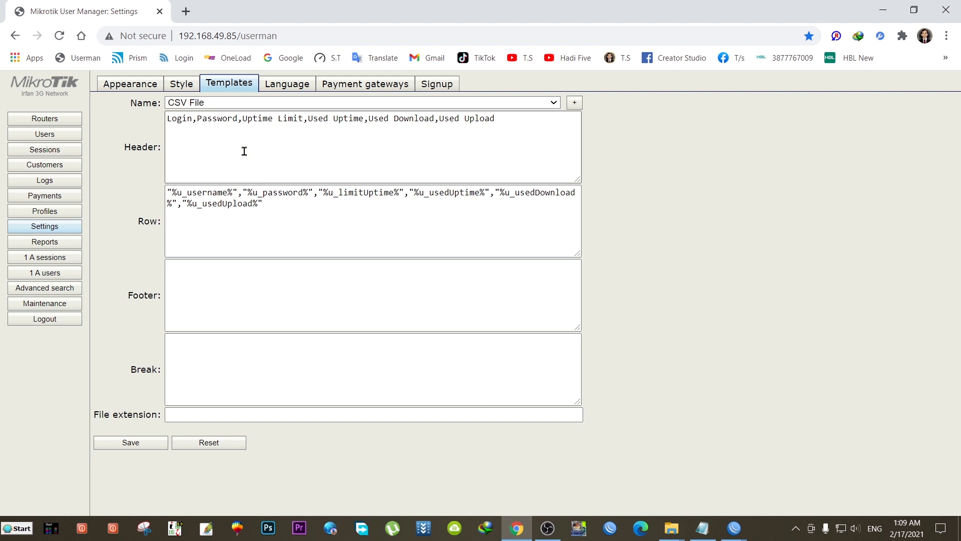
- Review the Appearance table-column lists, compare the Users table, and return to Settings
left_click(131, 88)
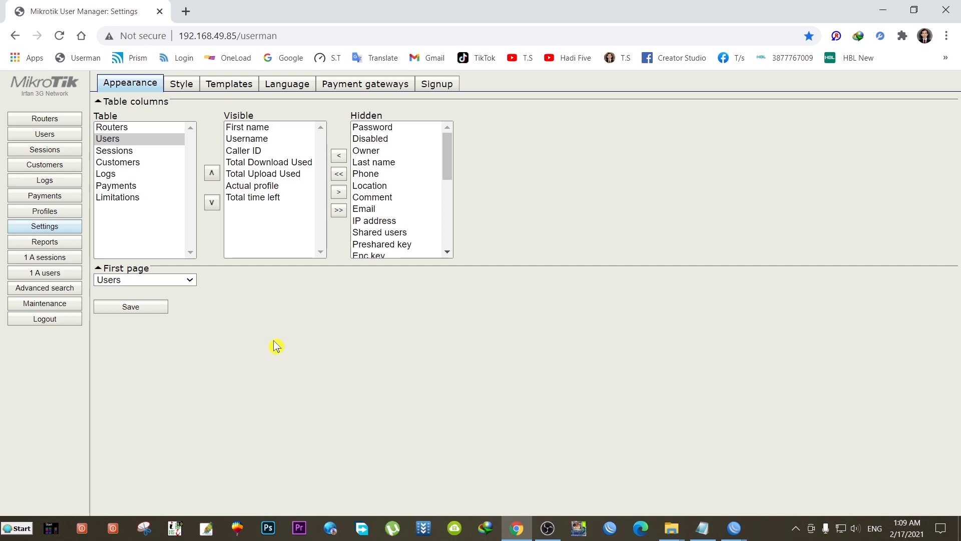
left_click(61, 136)
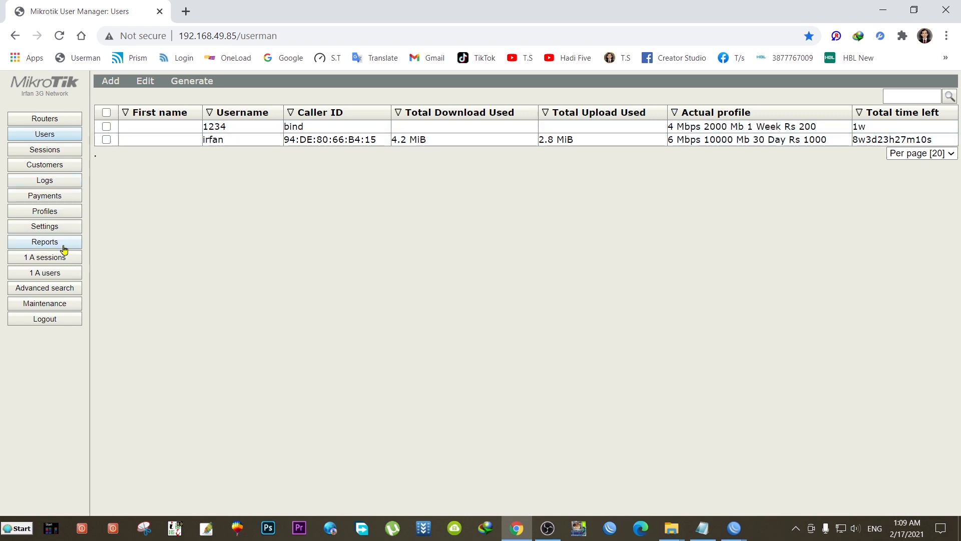
left_click(49, 228)
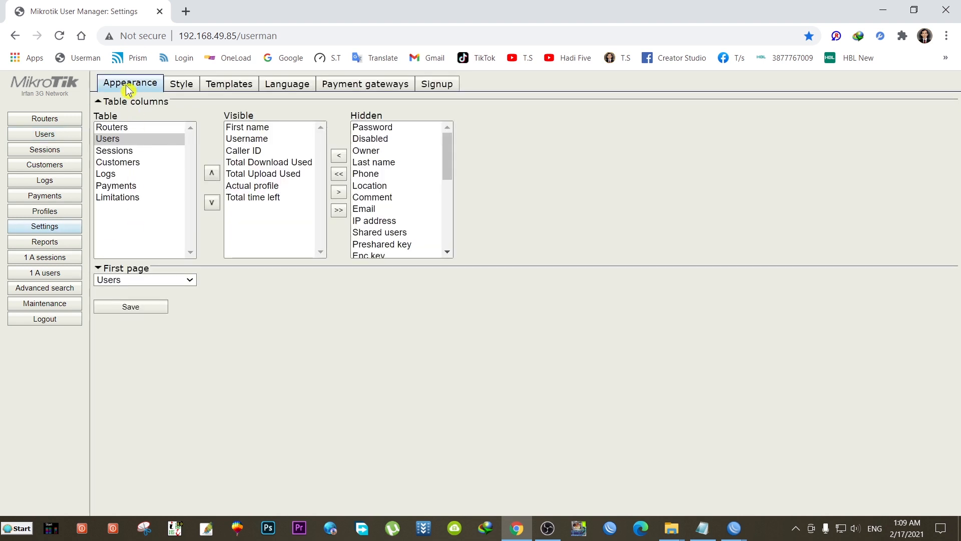
- Hide Actual profile, Total time left, upload, download, First name and Username columns, then save
left_click(265, 186)
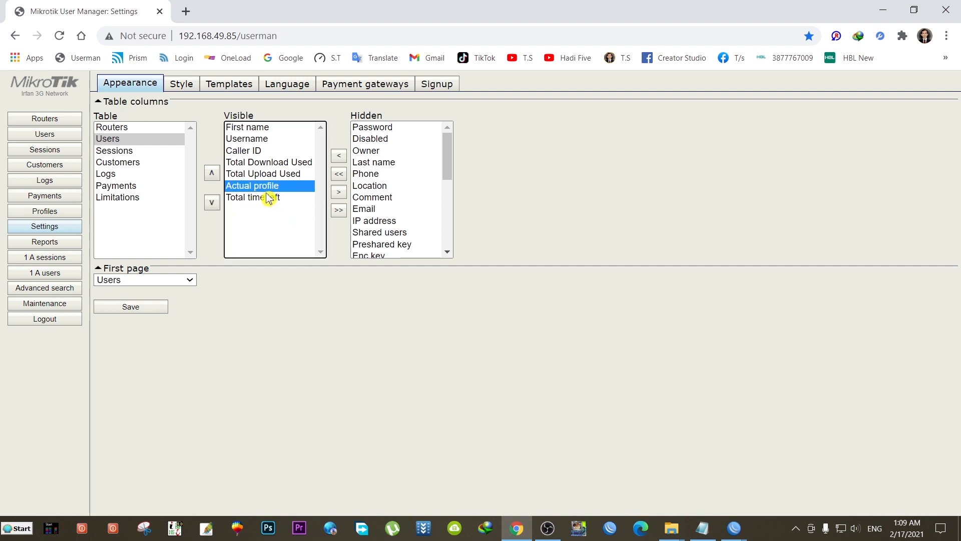
left_click(339, 194)
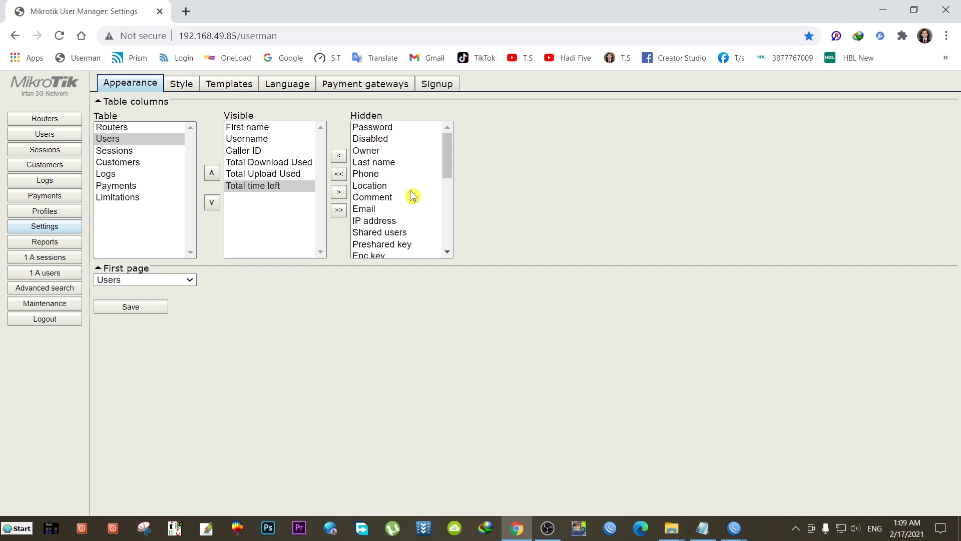
left_click(342, 196)
left_click(294, 175)
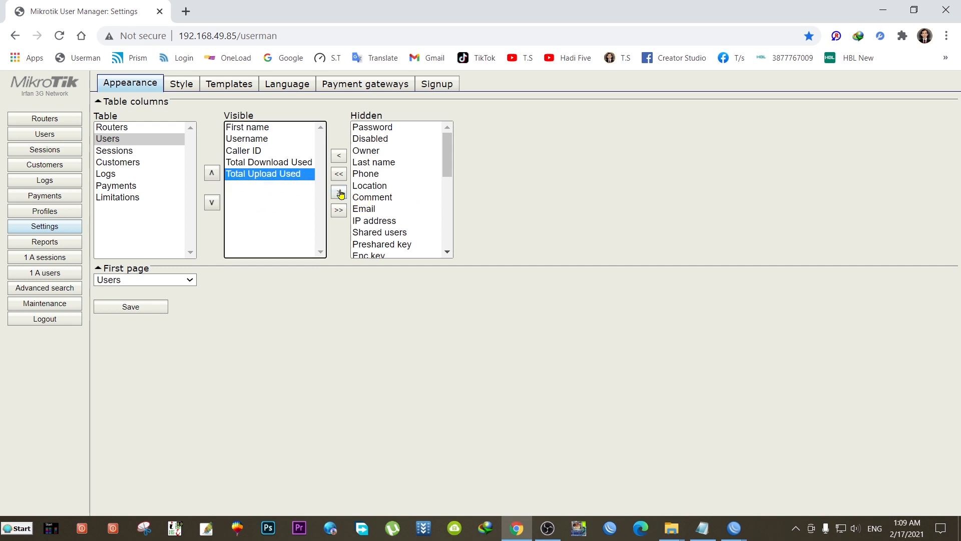
left_click(340, 193)
left_click(288, 163)
left_click(338, 193)
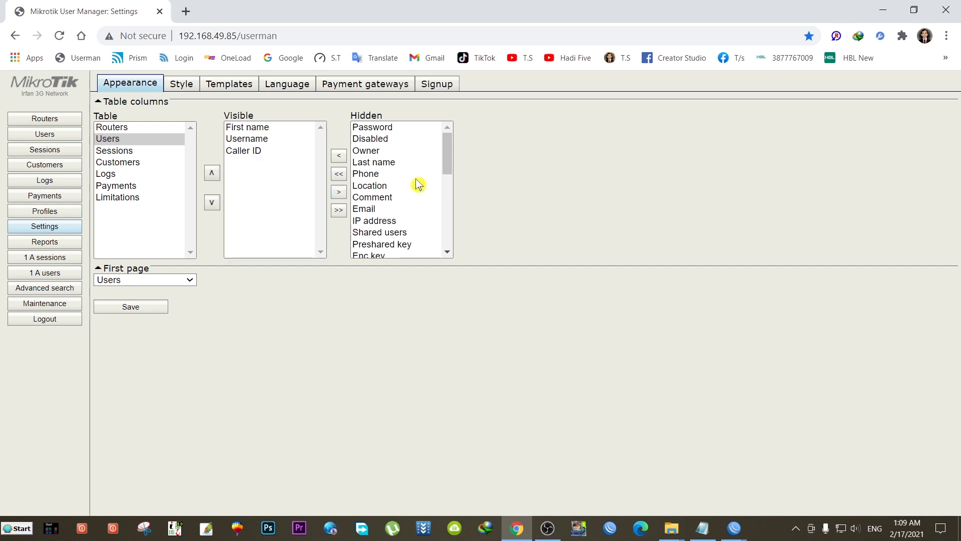
left_click(256, 130)
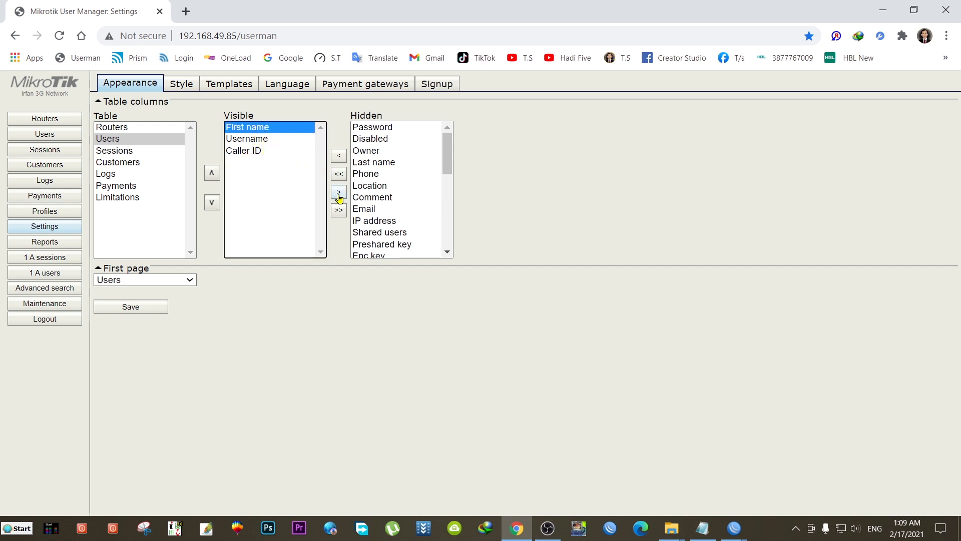
left_click(339, 197)
left_click(252, 128)
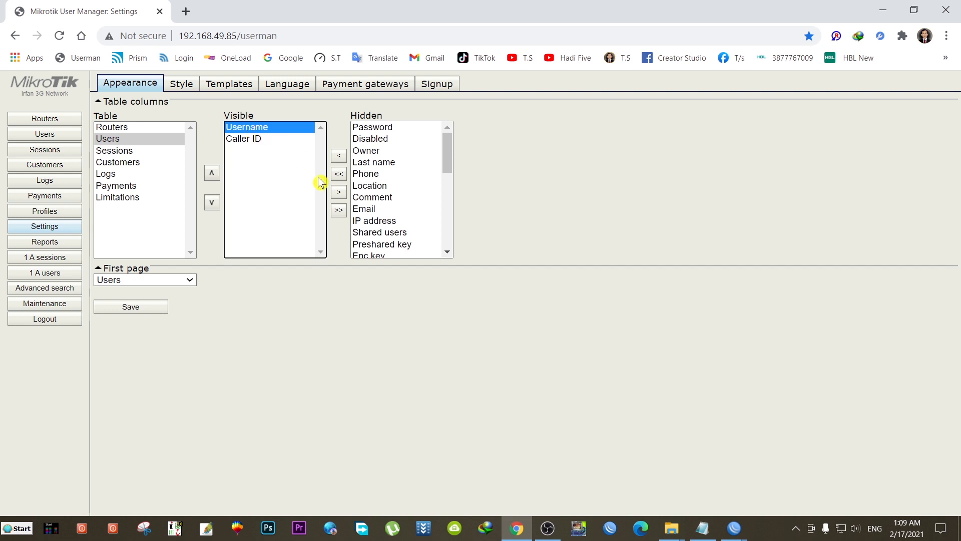
left_click(338, 194)
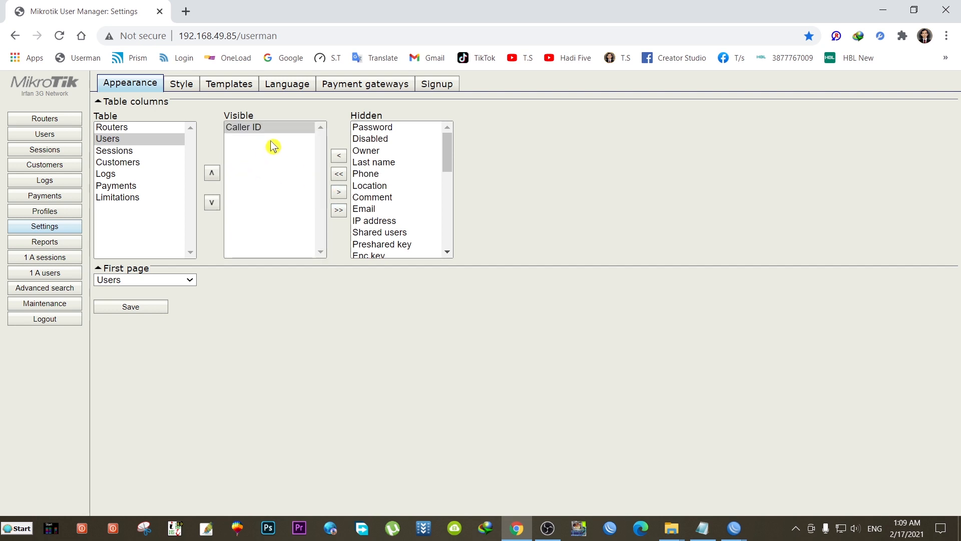
left_click(143, 308)
- Check the Users table, then return to the Appearance table-column settings
left_click(62, 134)
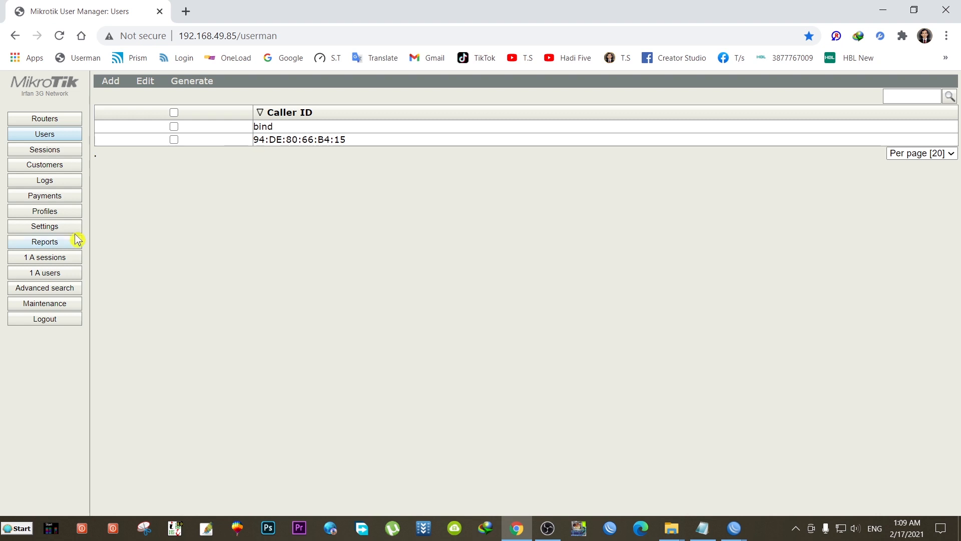
left_click(56, 230)
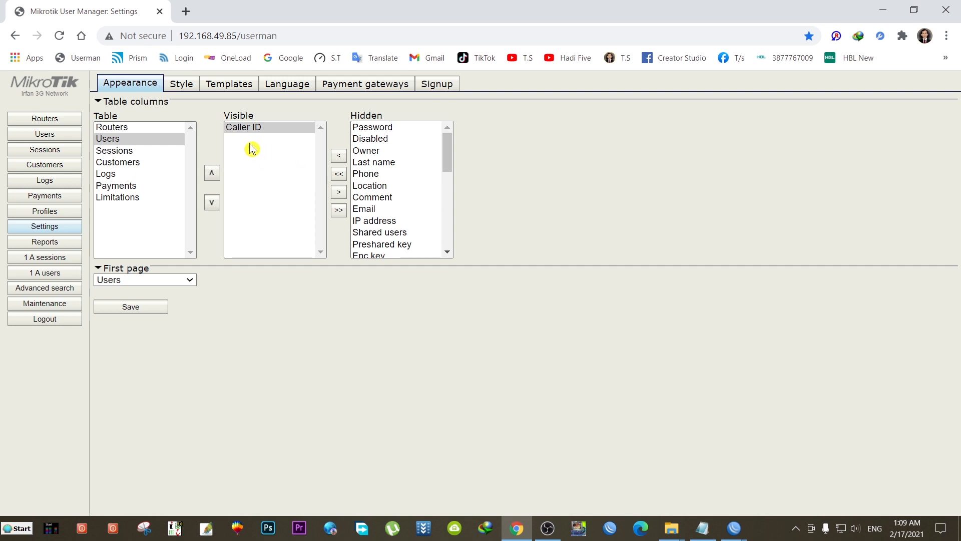
- Make Actual profile, Total time left, upload, download, First name and End time columns visible
left_click_drag(448, 169, 453, 243)
left_click(394, 196)
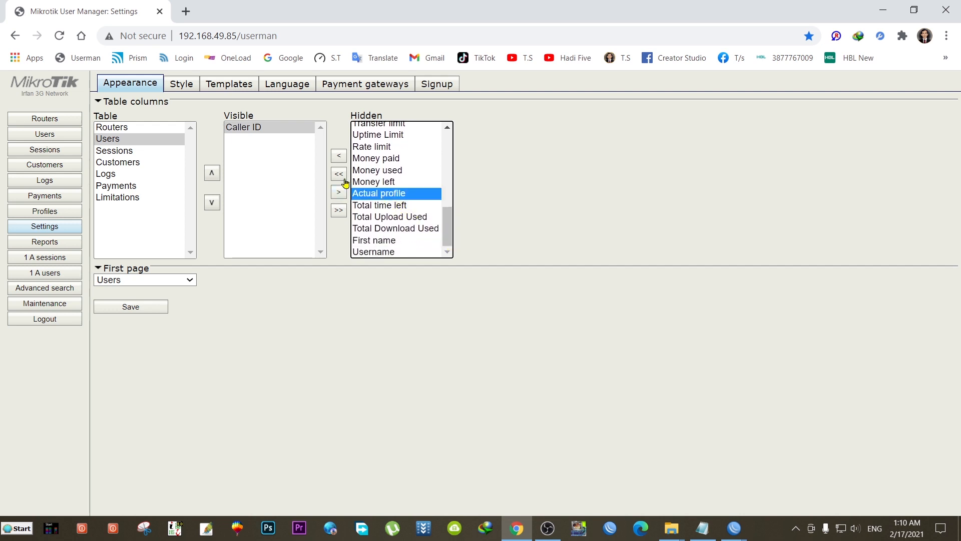
left_click(339, 158)
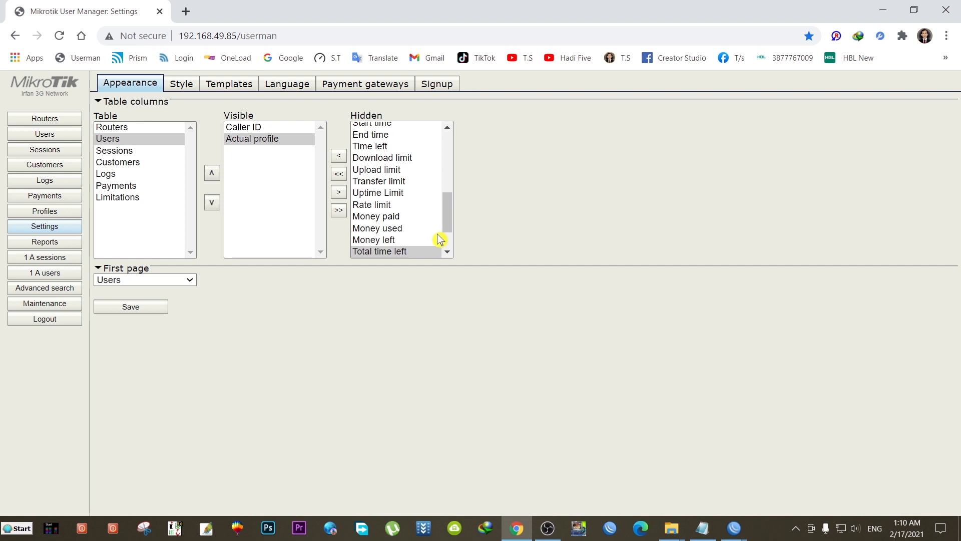
left_click(339, 158)
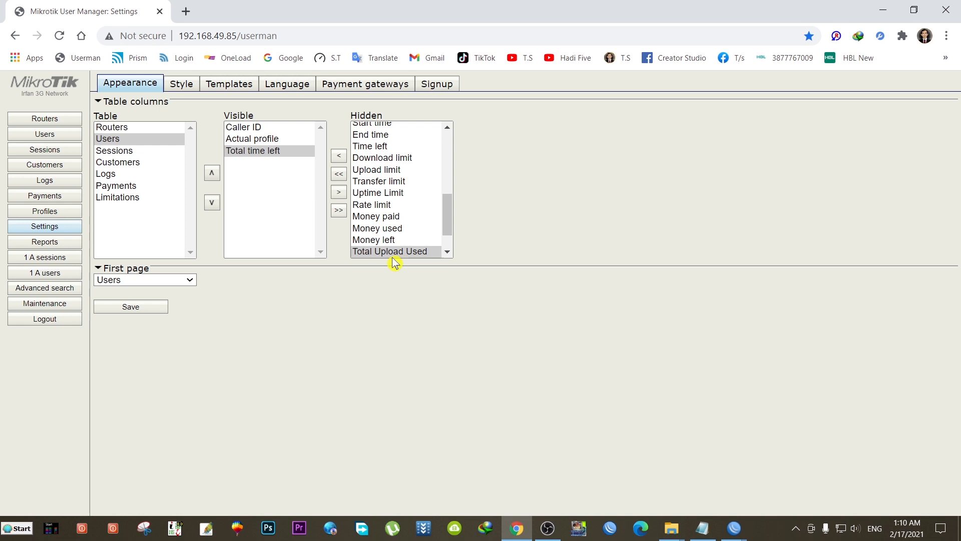
left_click(338, 156)
left_click(339, 157)
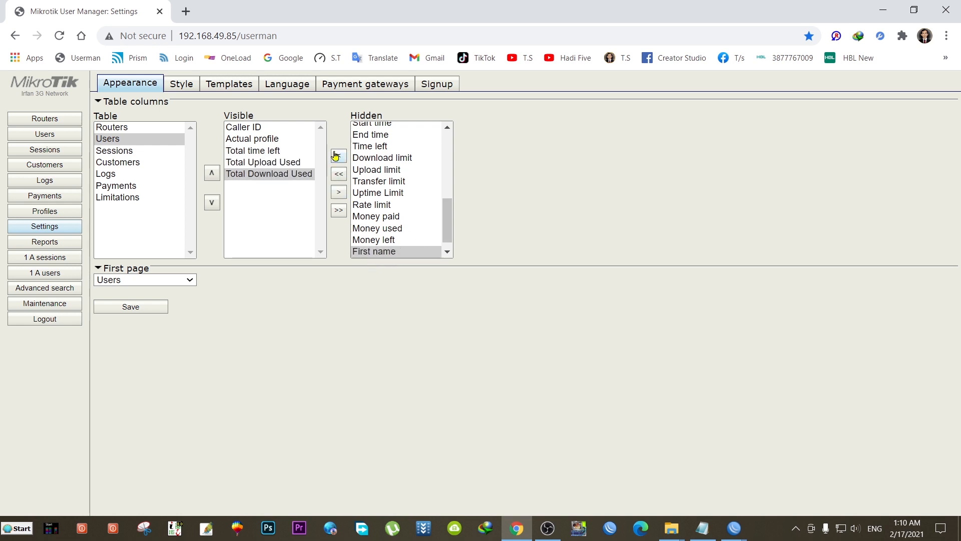
left_click(339, 157)
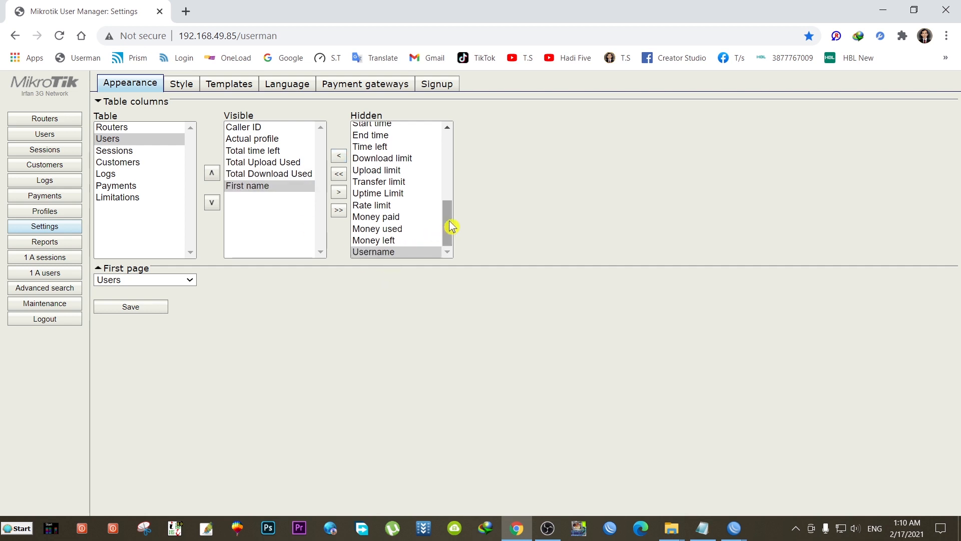
left_click(385, 193)
left_click(382, 183)
left_click(379, 161)
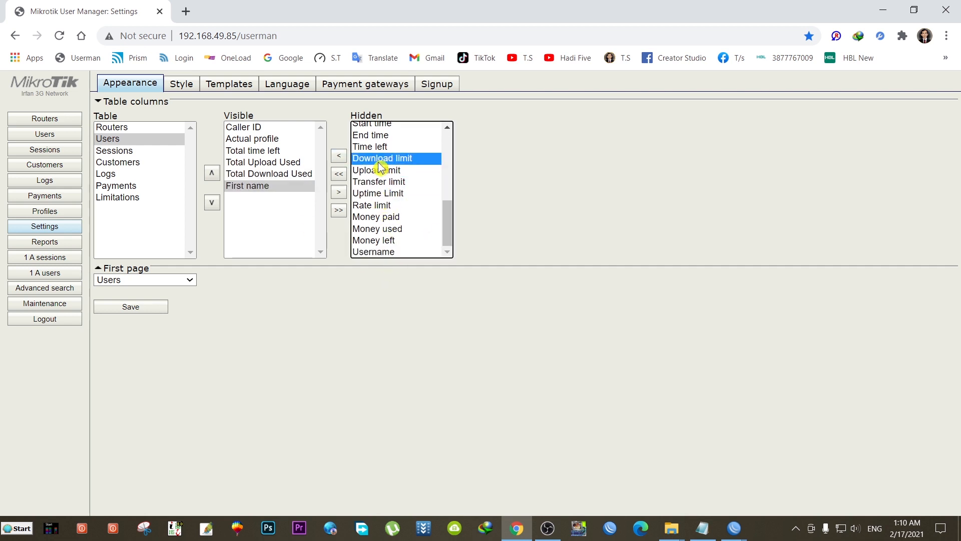
left_click(374, 136)
left_click(339, 157)
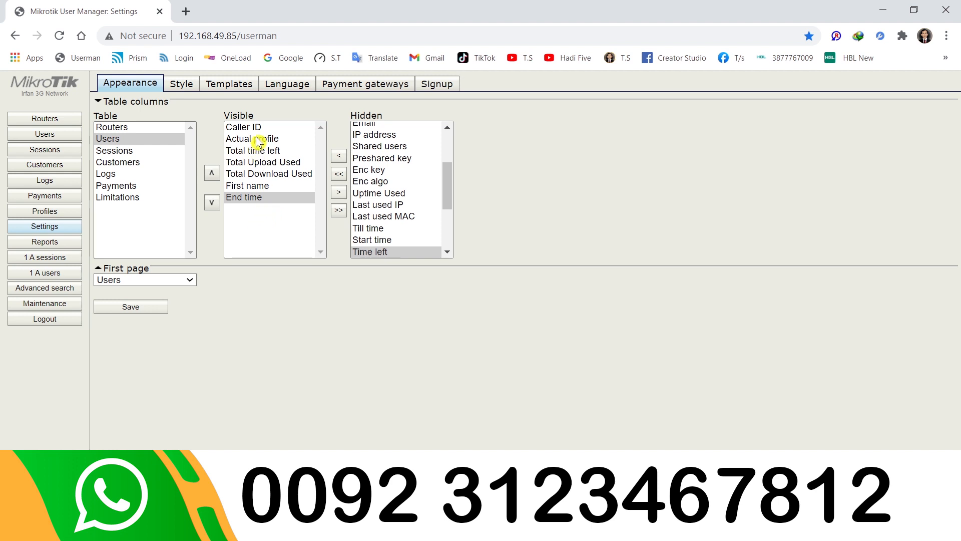
- Reorder the columns so First name precedes Caller ID, and save the layout
left_click(246, 186)
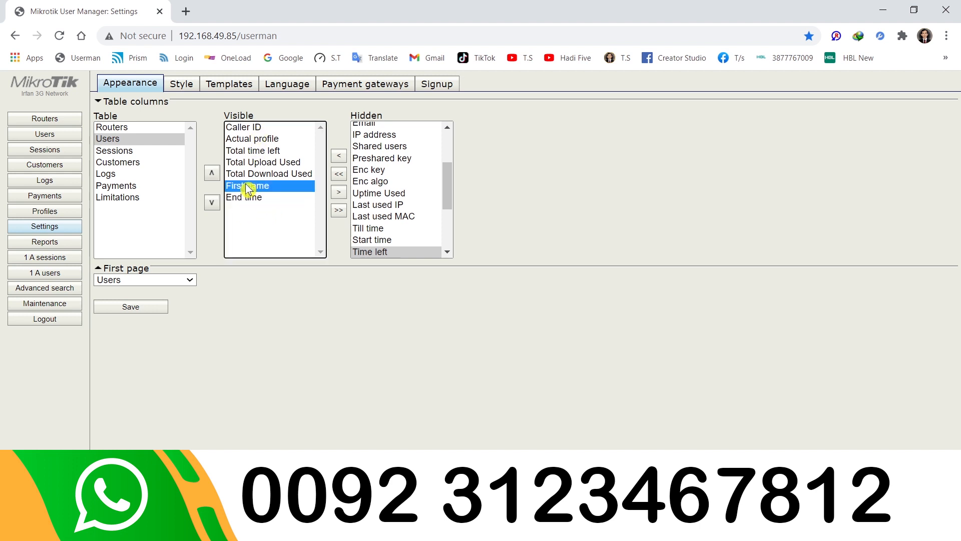
left_click(212, 173)
left_click(212, 174)
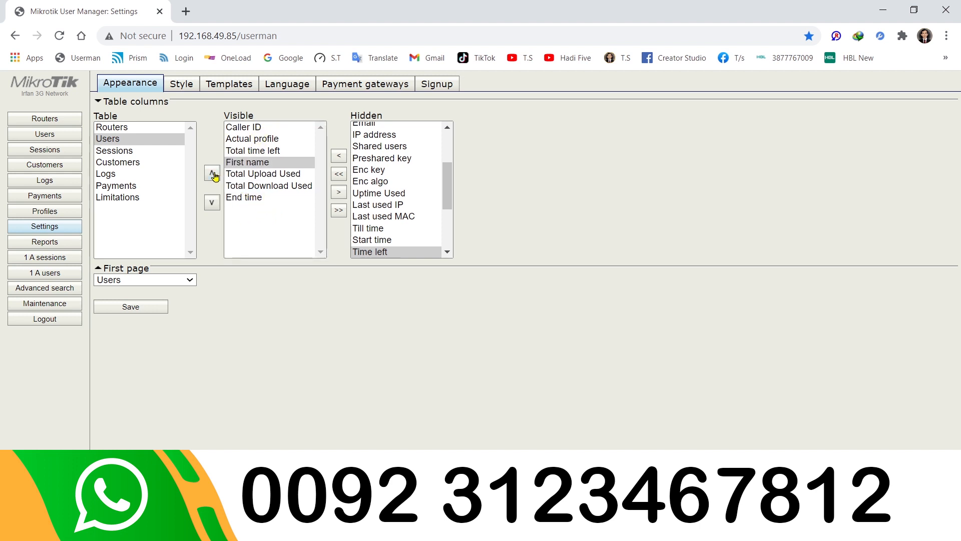
left_click(211, 173)
left_click(212, 173)
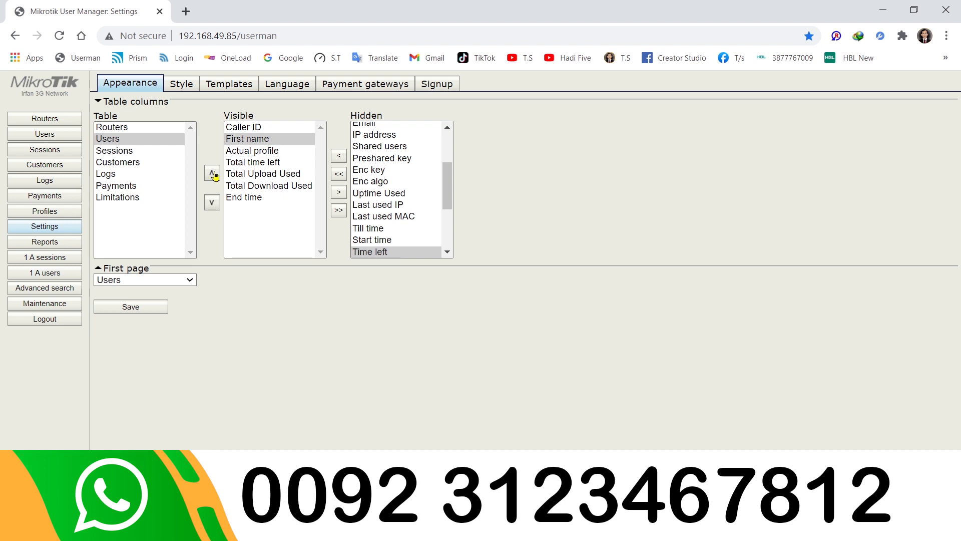
left_click(242, 127)
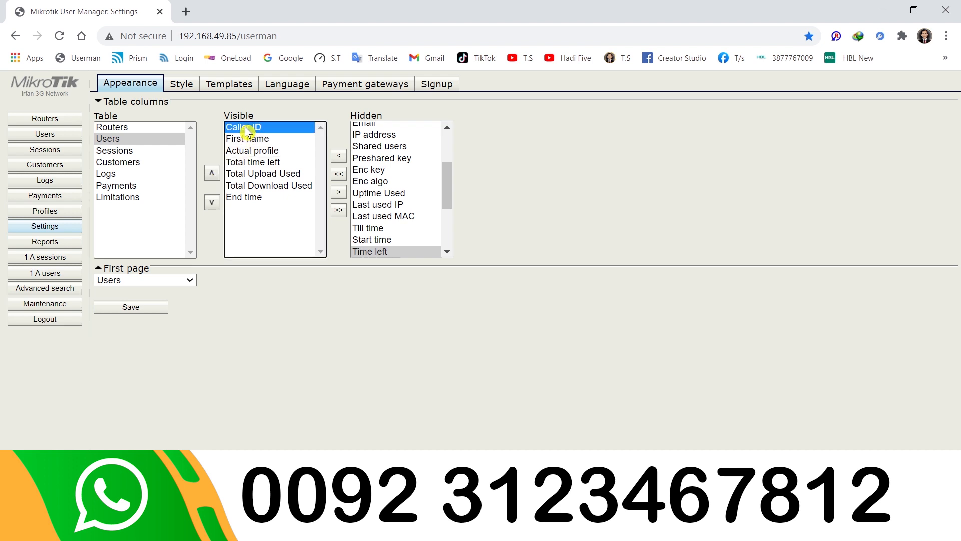
left_click(212, 203)
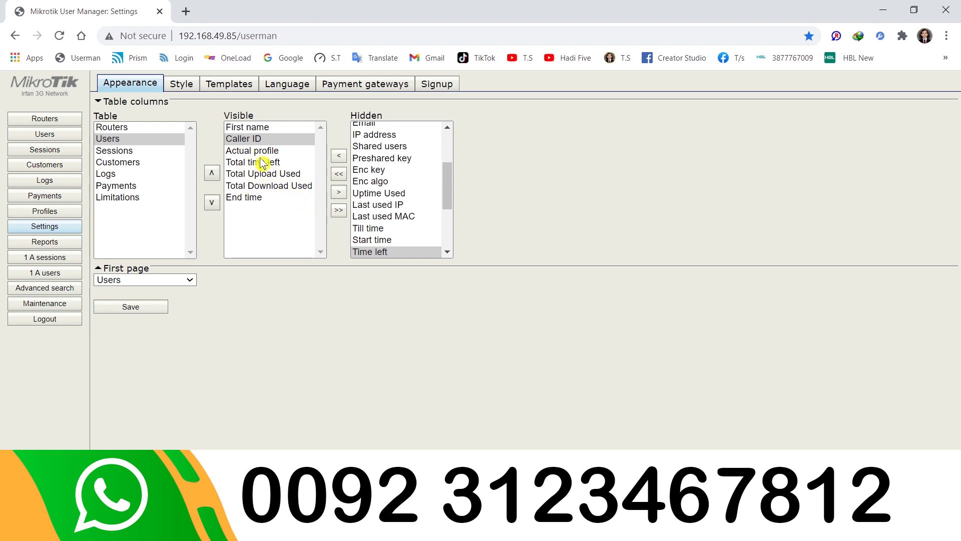
left_click(133, 307)
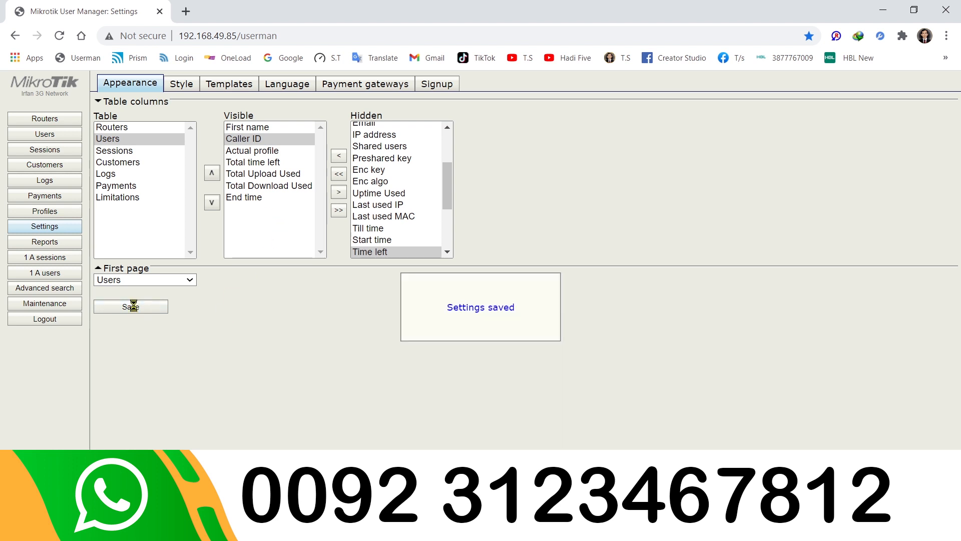
left_click(45, 134)
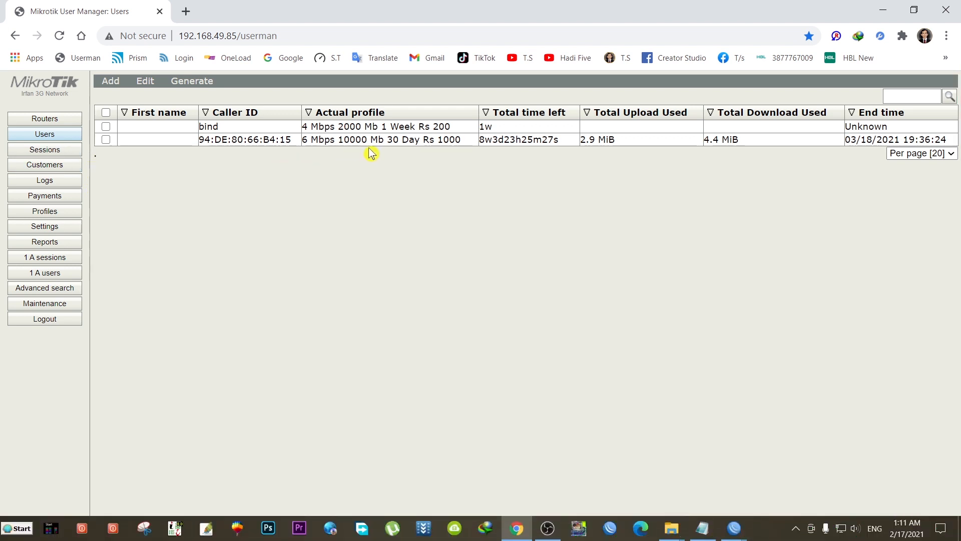
- Enter a first name for the second user under Private information and save
left_click(248, 141)
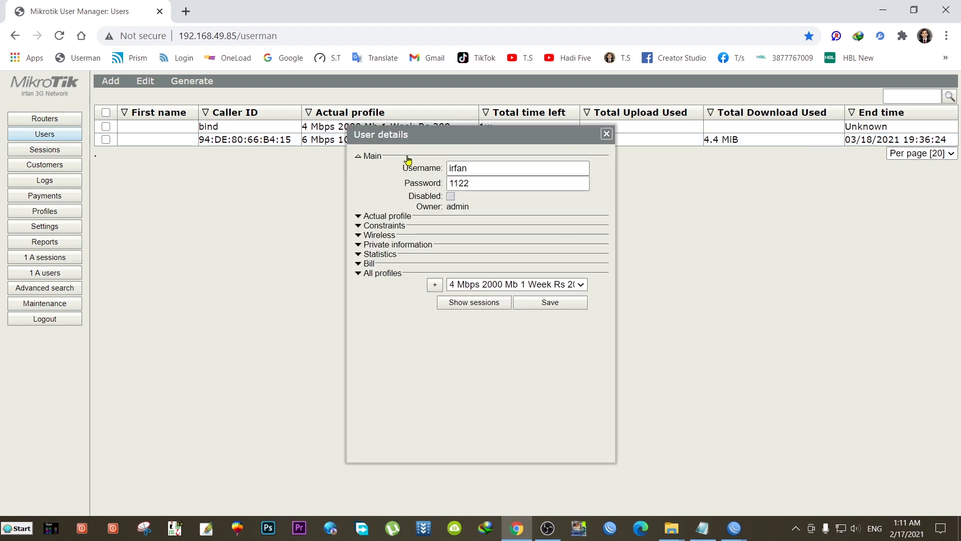
left_click_drag(416, 134, 246, 132)
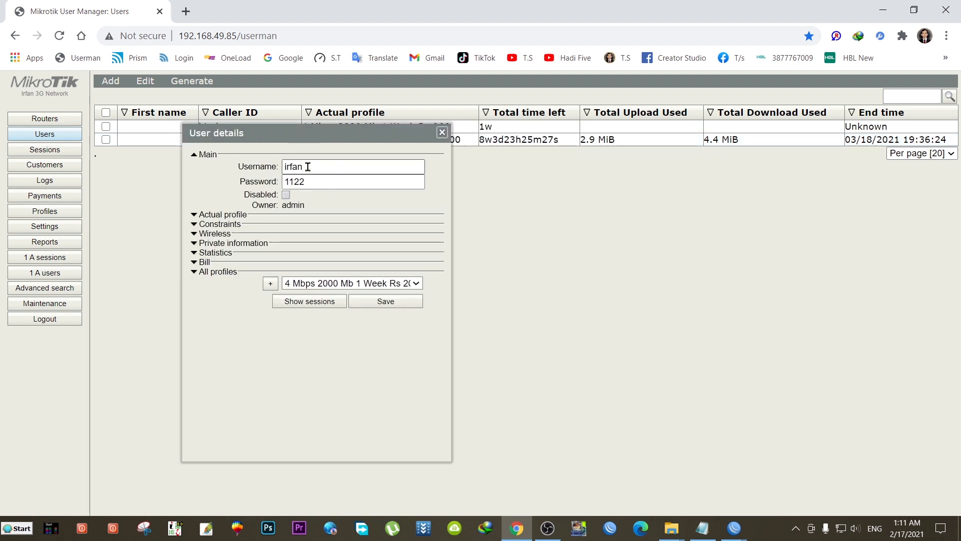
left_click(238, 246)
left_click(291, 258)
left_click(305, 256)
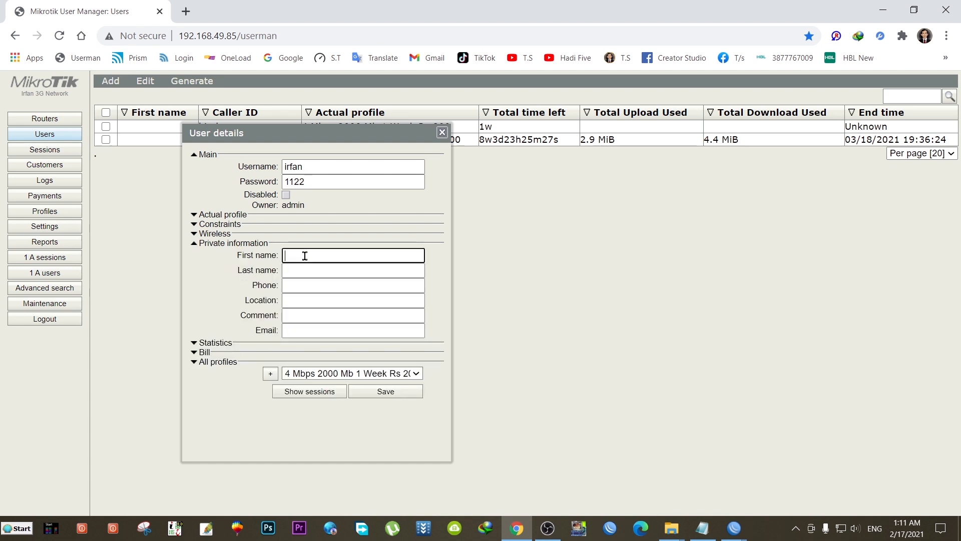
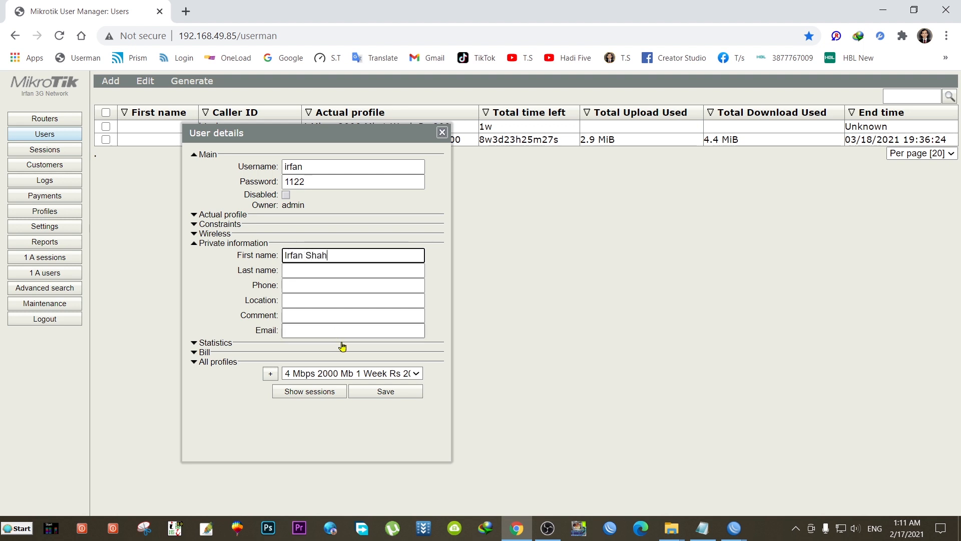
left_click(386, 393)
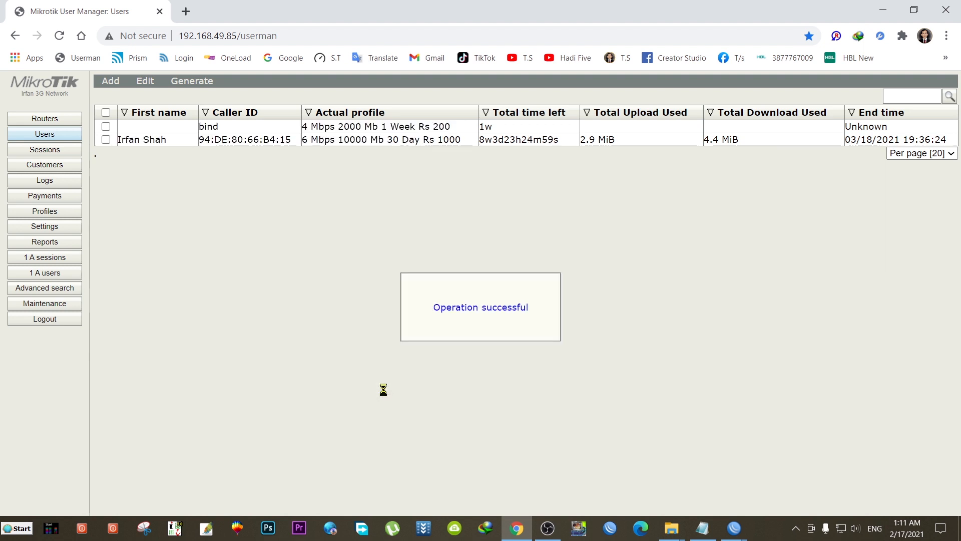